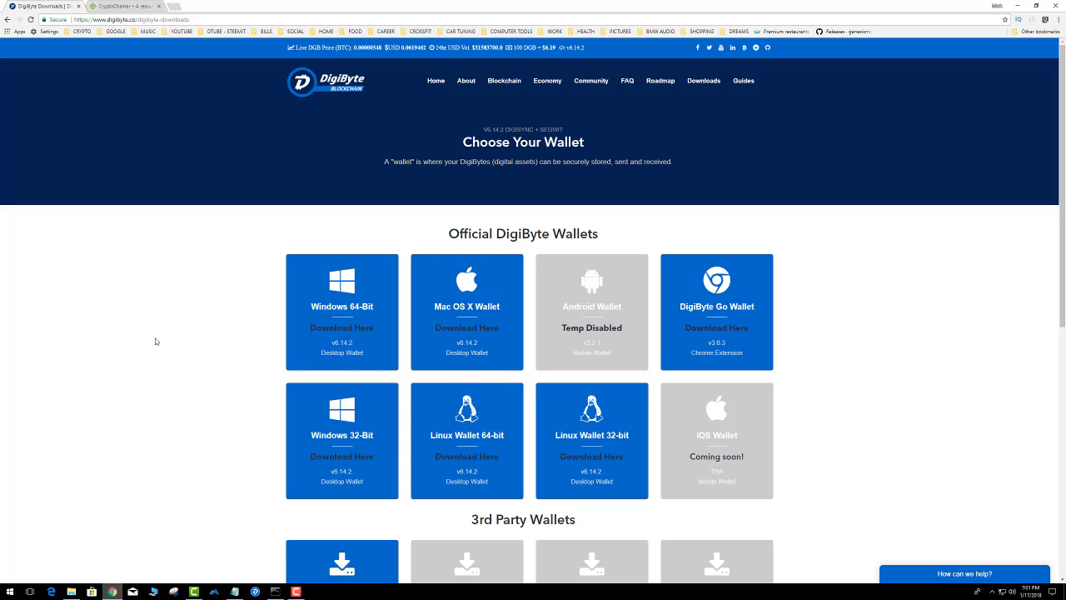
# Switch to the CryptoChainer page and locate the DigiByte entry in the blockchain list
pyautogui.click(123, 6)
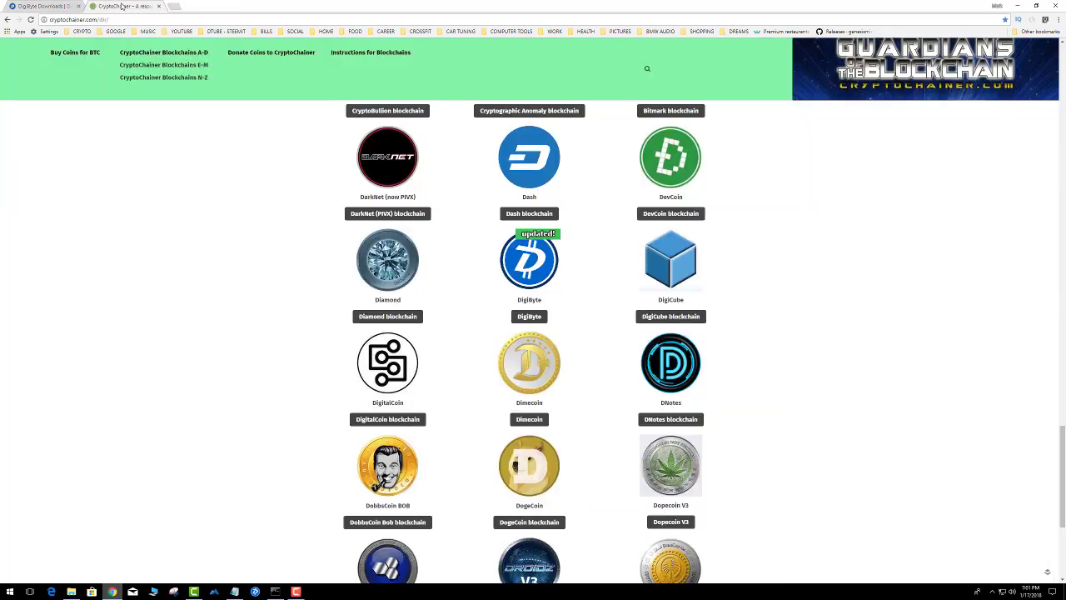
pyautogui.scroll(2, 212, 136)
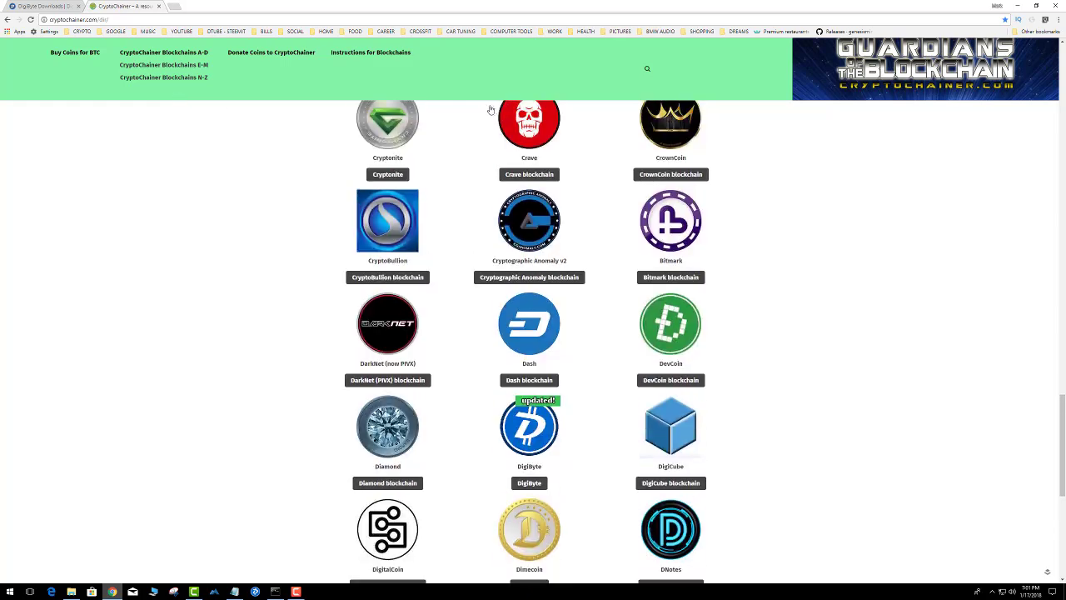
pyautogui.scroll(-1, 324, 233)
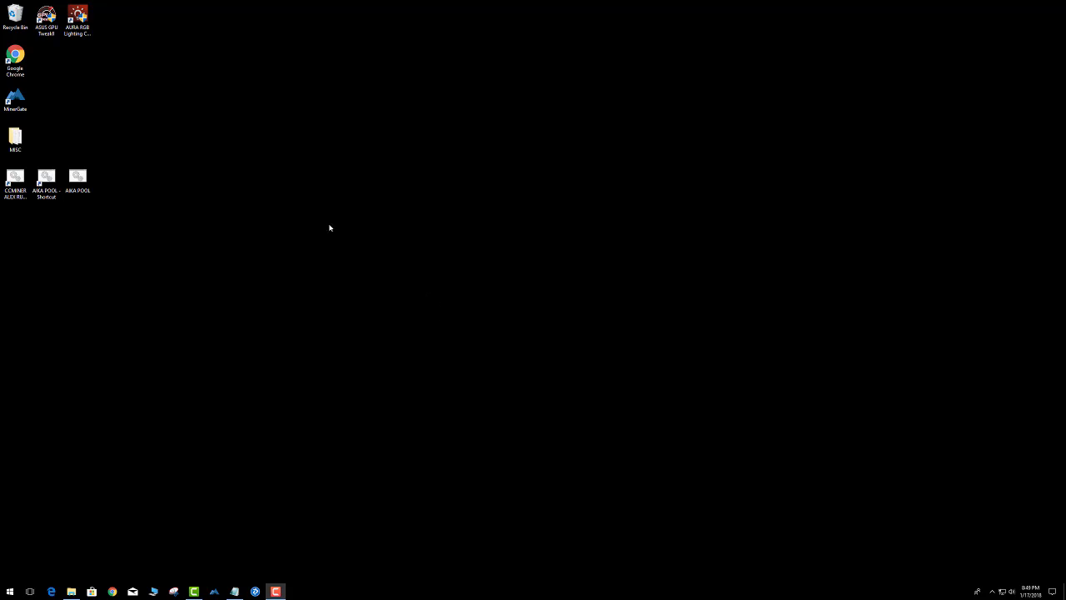
# Open File Explorer and examine the contents of the DIGIBYTE folder in D:\MINING\_BLOCKCHAIN
pyautogui.click(72, 591)
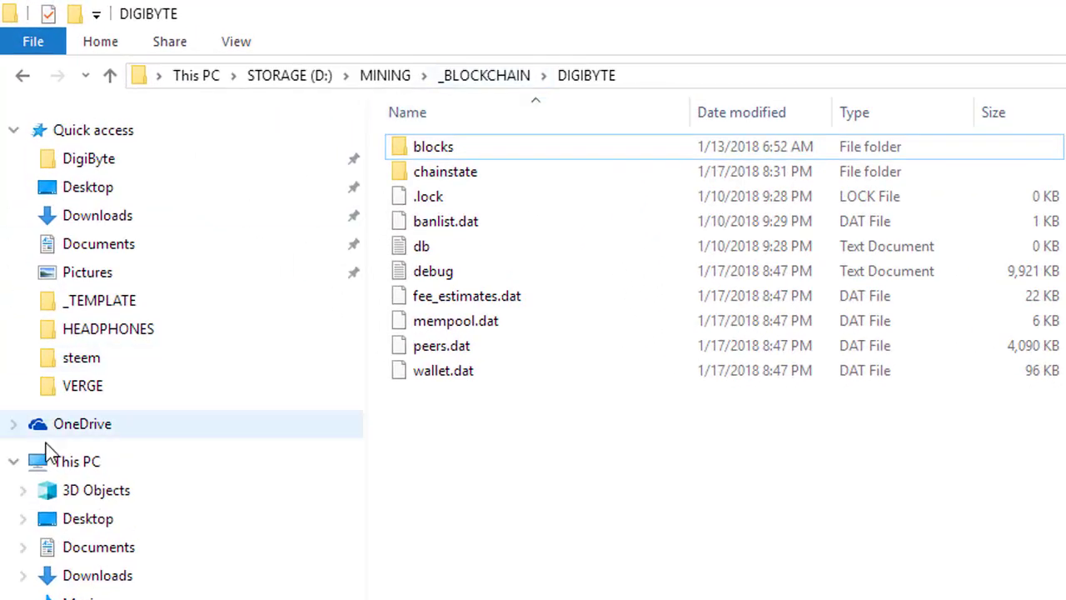
pyautogui.click(491, 77)
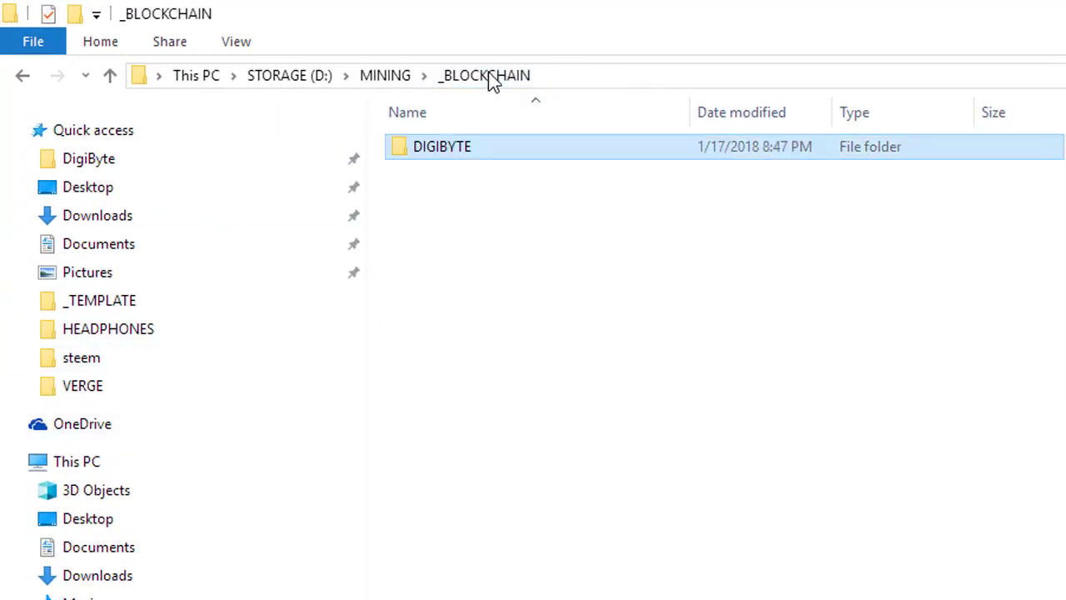
pyautogui.doubleClick(437, 149)
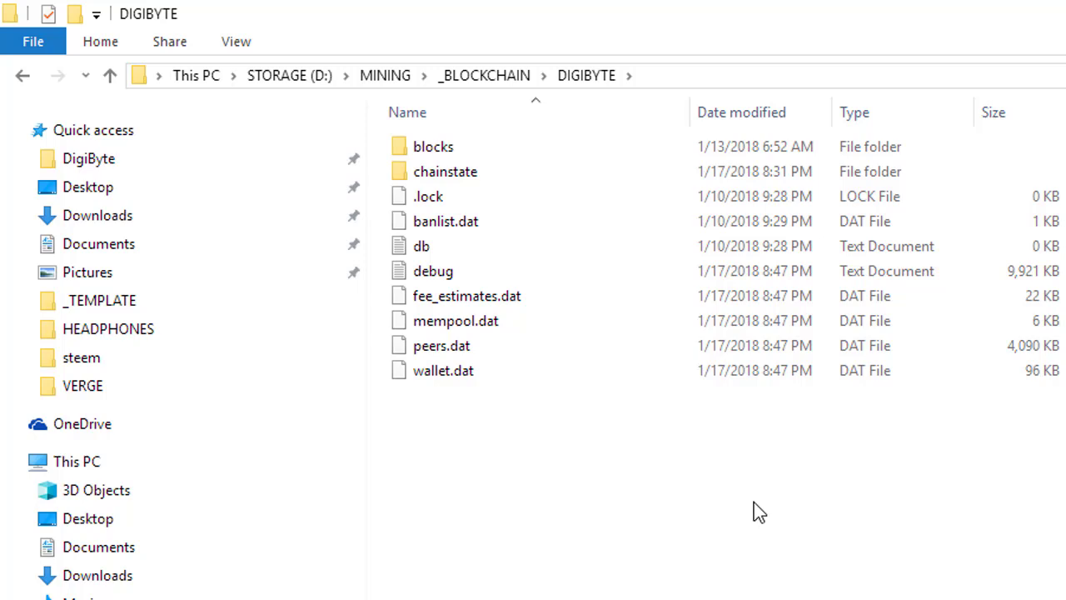
pyautogui.moveTo(733, 499); pyautogui.dragTo(352, 12)
pyautogui.rightClick(678, 329)
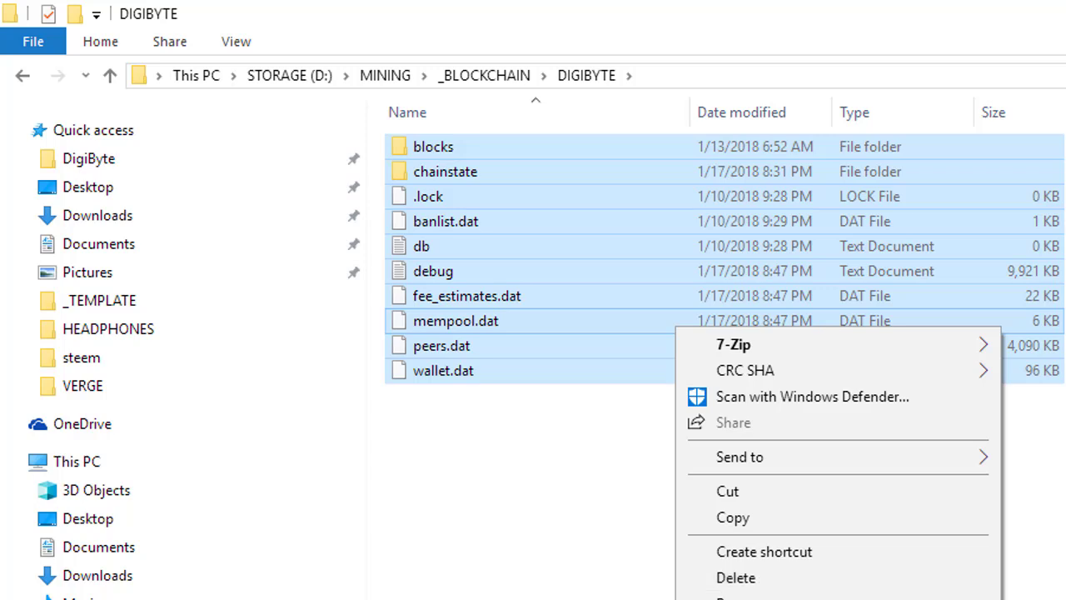
pyautogui.press('Escape')
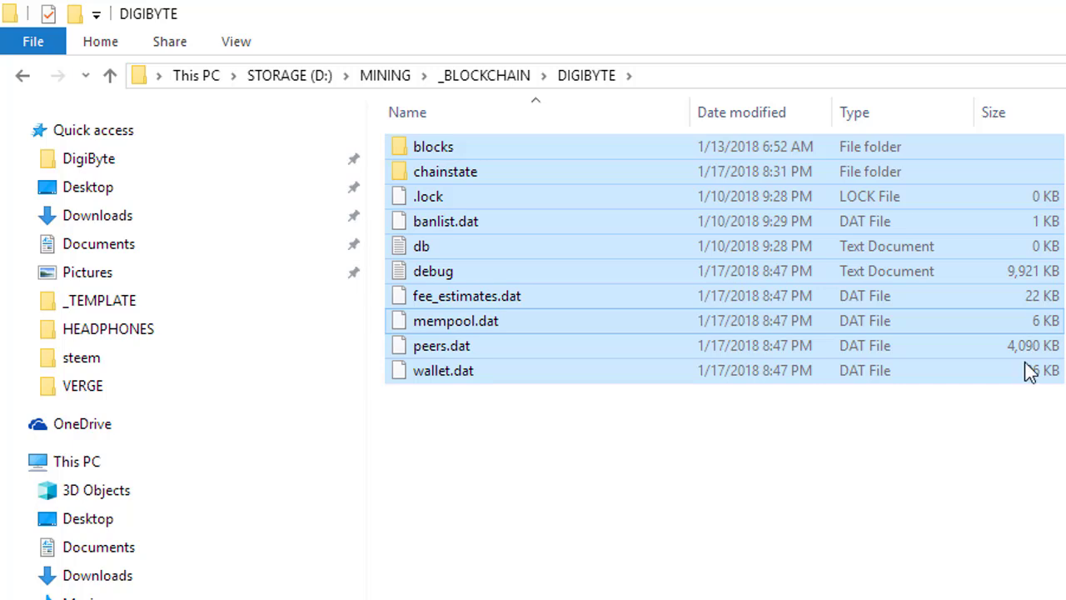
# Create a folder named DIGIBYTE TEST inside D:\MINING\_BLOCKCHAIN and open it
pyautogui.click(513, 79)
pyautogui.rightClick(513, 258)
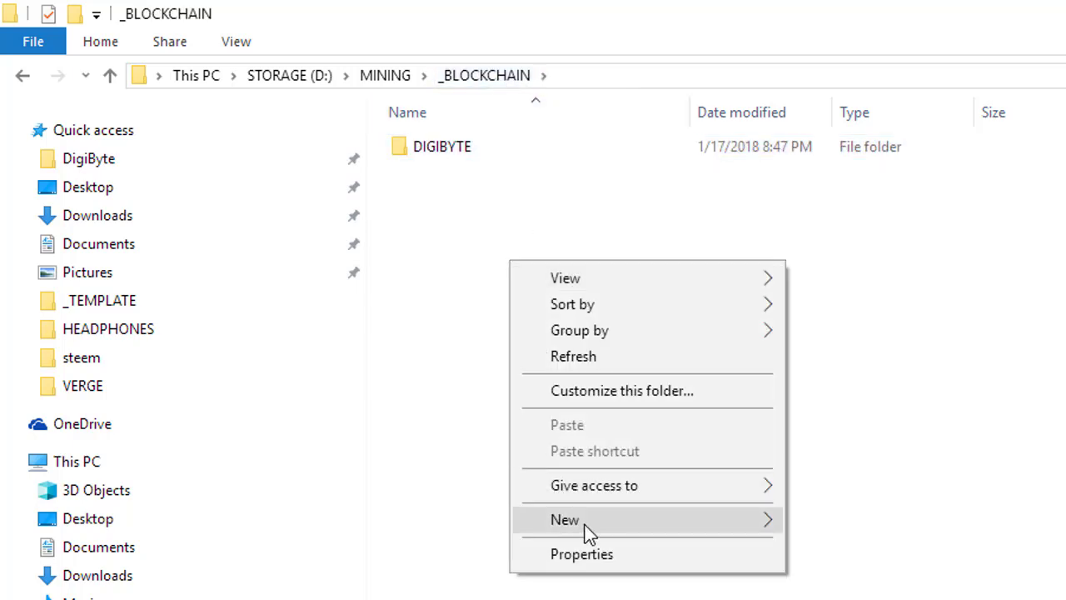
pyautogui.moveTo(583, 521)
pyautogui.click(851, 521)
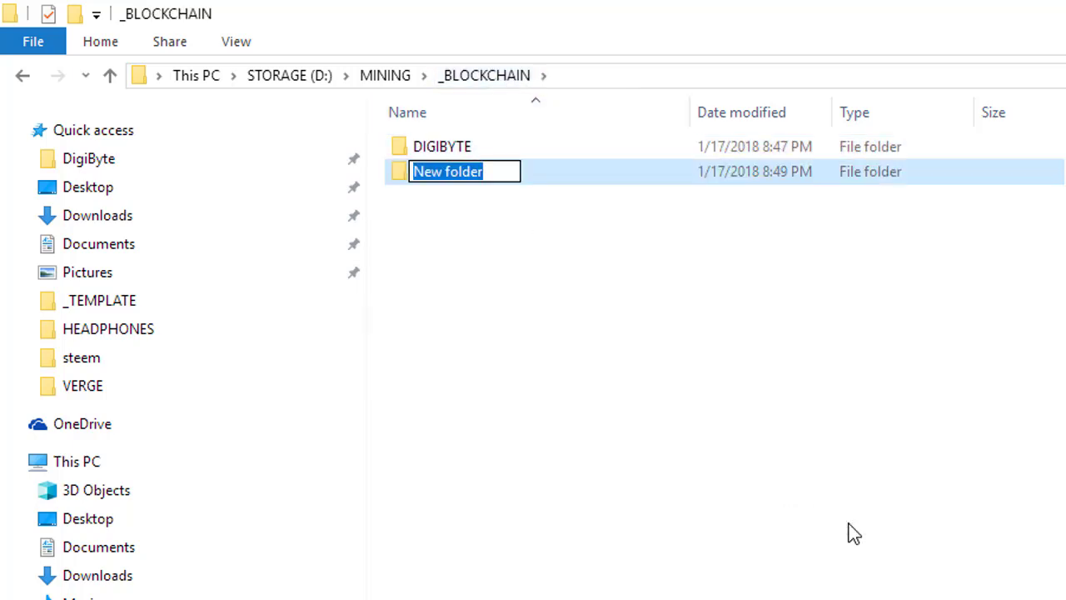
pyautogui.write('di')
pyautogui.press('BackSpace')
pyautogui.press('BackSpace')
pyautogui.write('DIGIBYTE TEST')
pyautogui.press('Return')
pyautogui.press('Return')
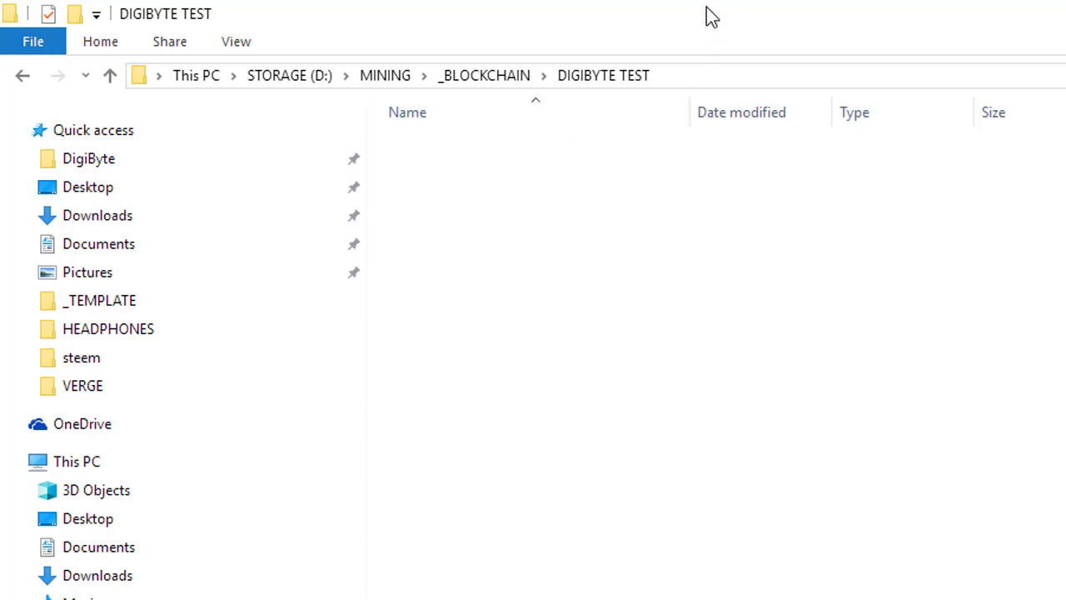
# Snap the DIGIBYTE TEST folder window to the right half of the screen, leaving the desktop visible beside it
pyautogui.moveTo(490, 39); pyautogui.dragTo(1065, 208)
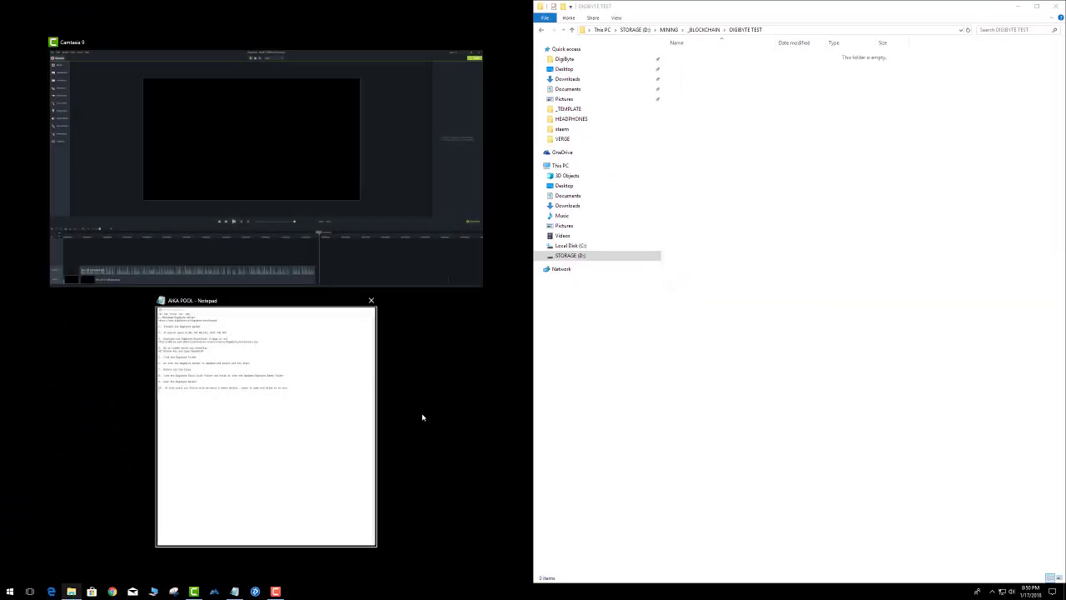
pyautogui.click(426, 405)
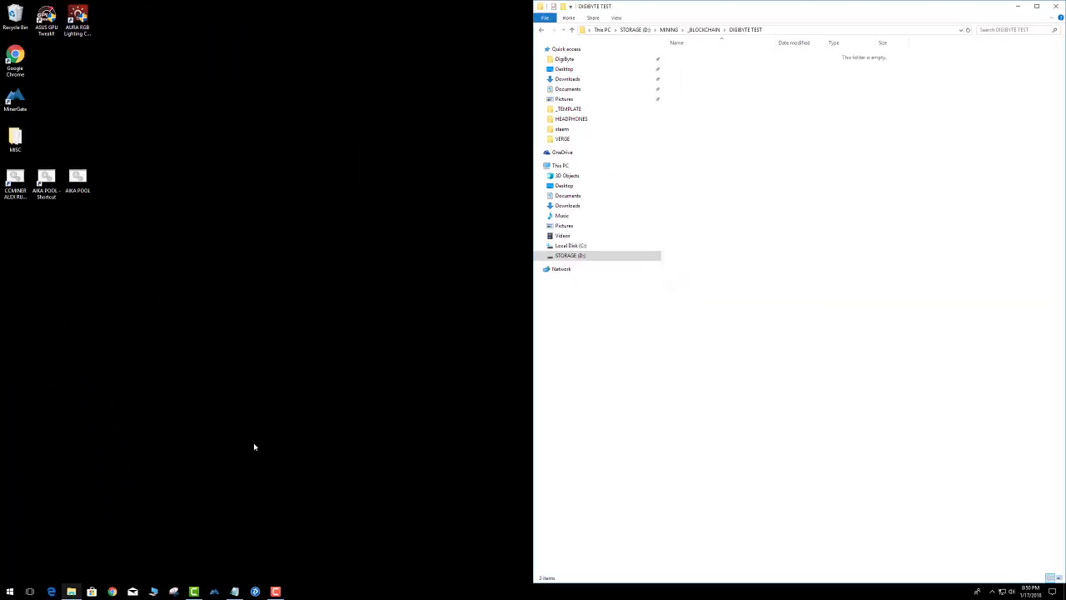
pyautogui.click(71, 591)
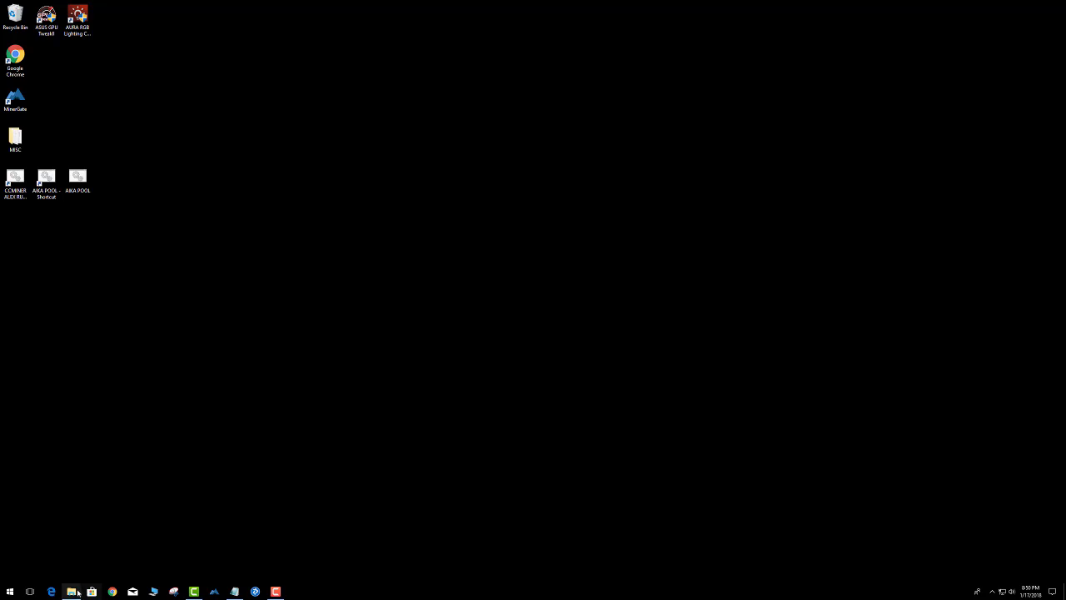
pyautogui.click(72, 591)
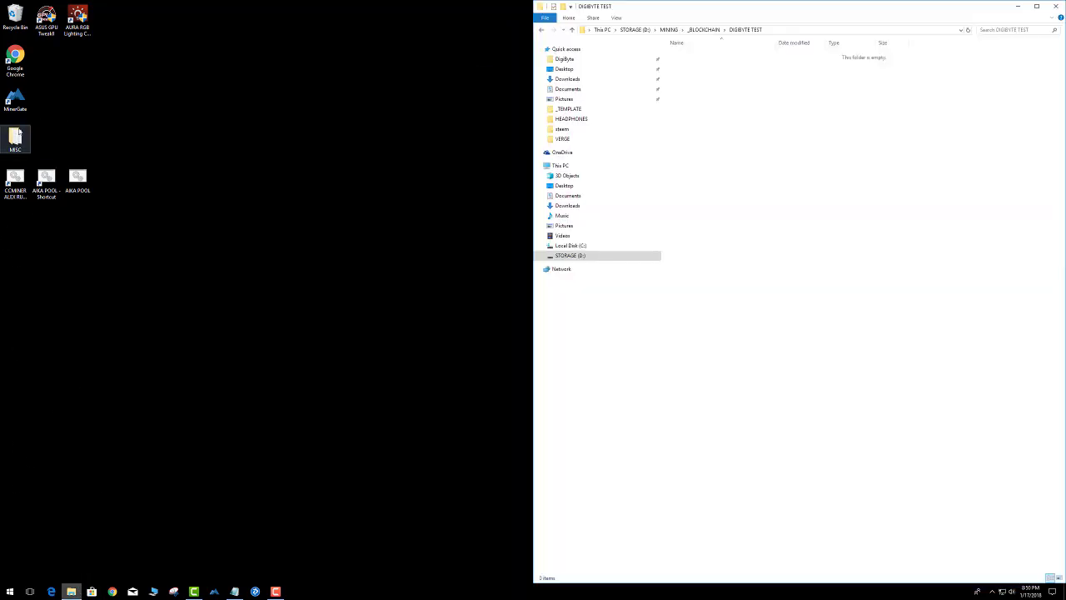
# Copy the DigiByte_blockchain archive from D:\MINING\_BLOCKCHAINS DOWNLOADS to the desktop
pyautogui.click(571, 186)
pyautogui.click(571, 255)
pyautogui.doubleClick(688, 55)
pyautogui.click(686, 67)
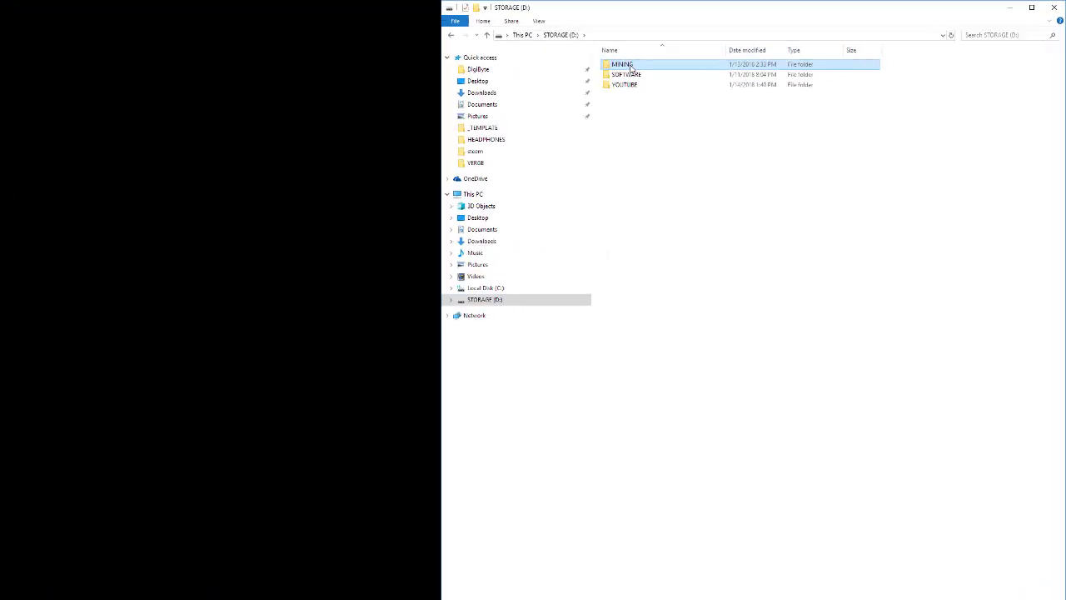
pyautogui.doubleClick(94, 169)
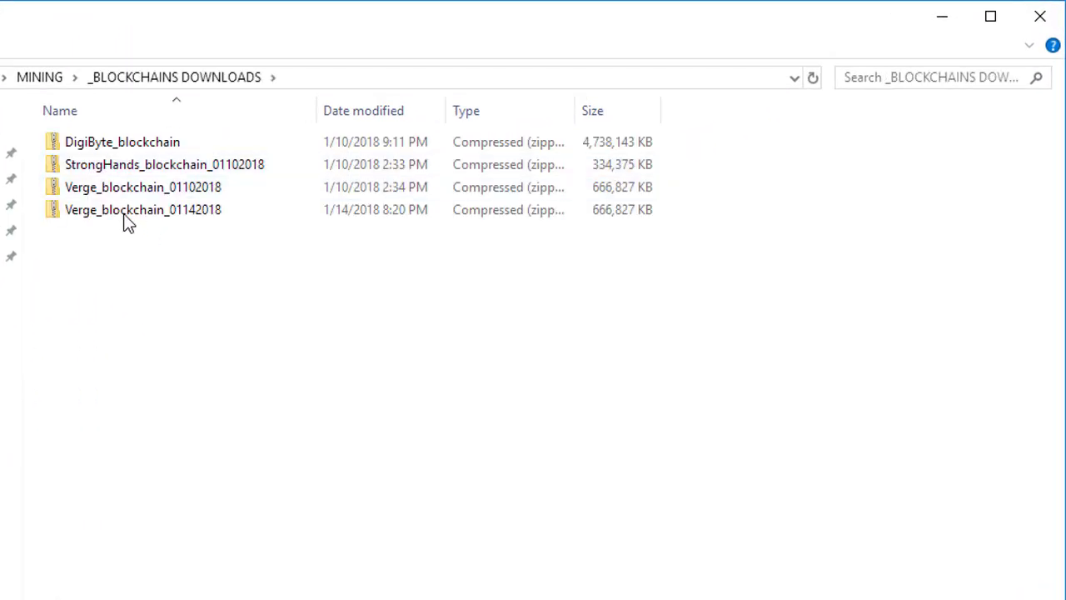
pyautogui.rightClick(99, 143)
pyautogui.click(156, 467)
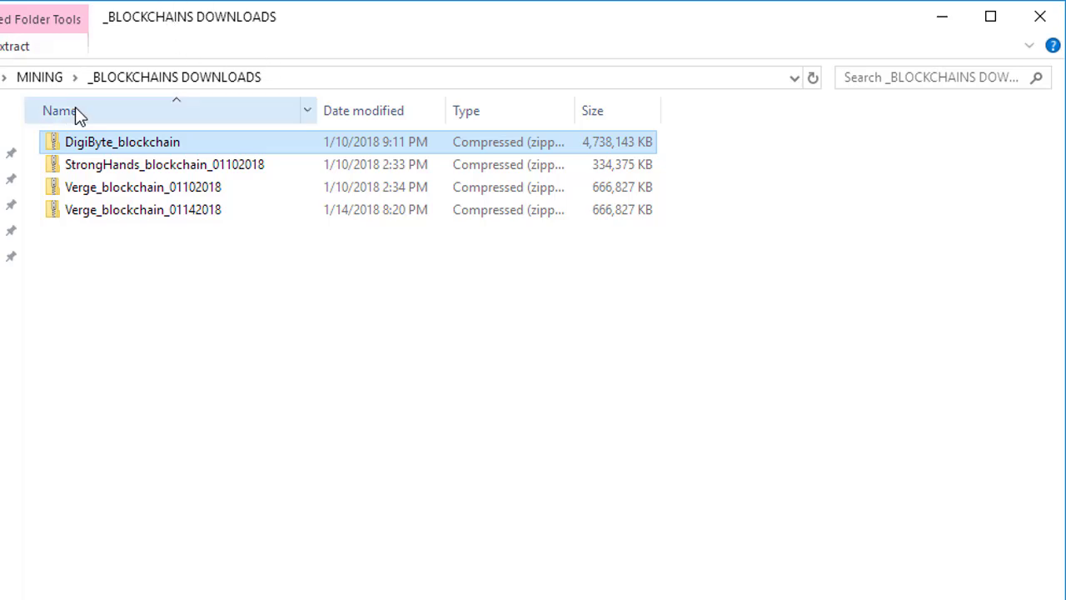
# Return to the DIGIBYTE TEST folder inside D:\MINING\_BLOCKCHAIN
pyautogui.click(46, 79)
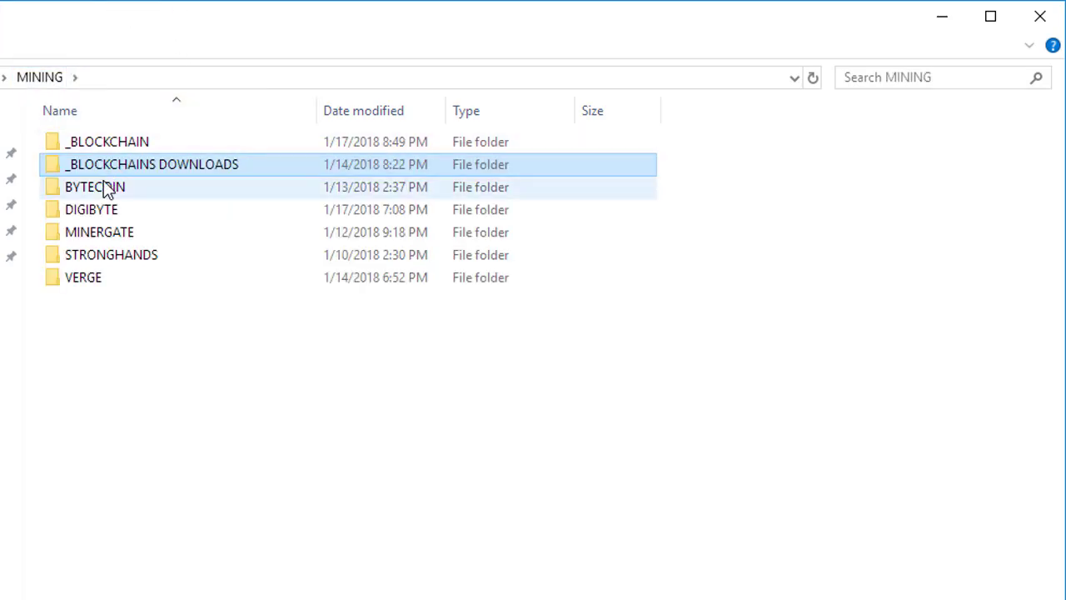
pyautogui.doubleClick(105, 143)
pyautogui.click(99, 166)
pyautogui.doubleClick(100, 166)
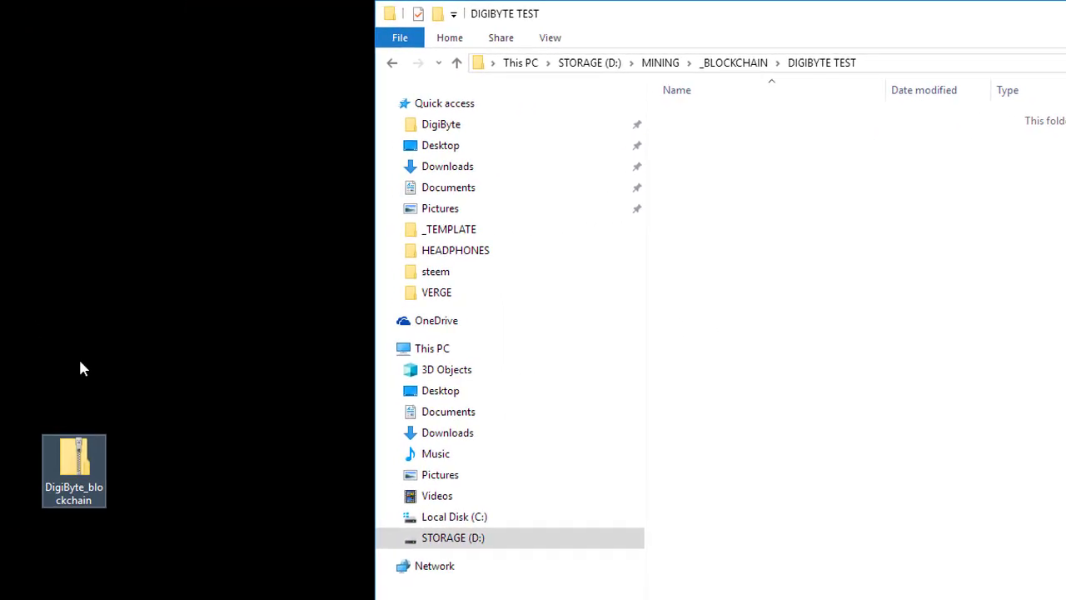
# Start extracting all files from the desktop's DigiByte_blockchain archive and browse for a destination folder
pyautogui.rightClick(75, 455)
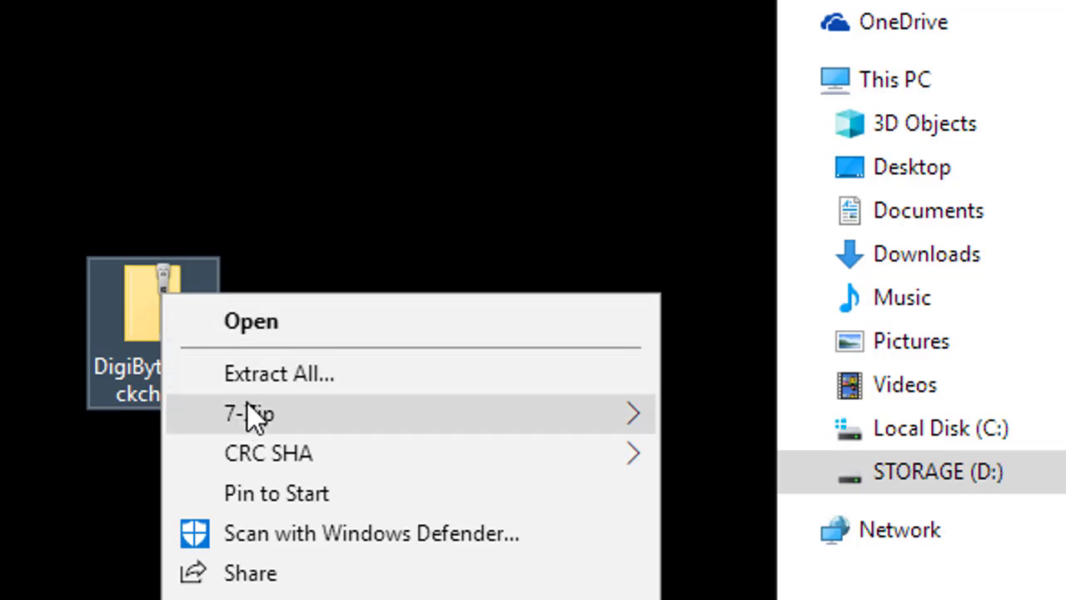
pyautogui.click(254, 376)
pyautogui.click(1054, 493)
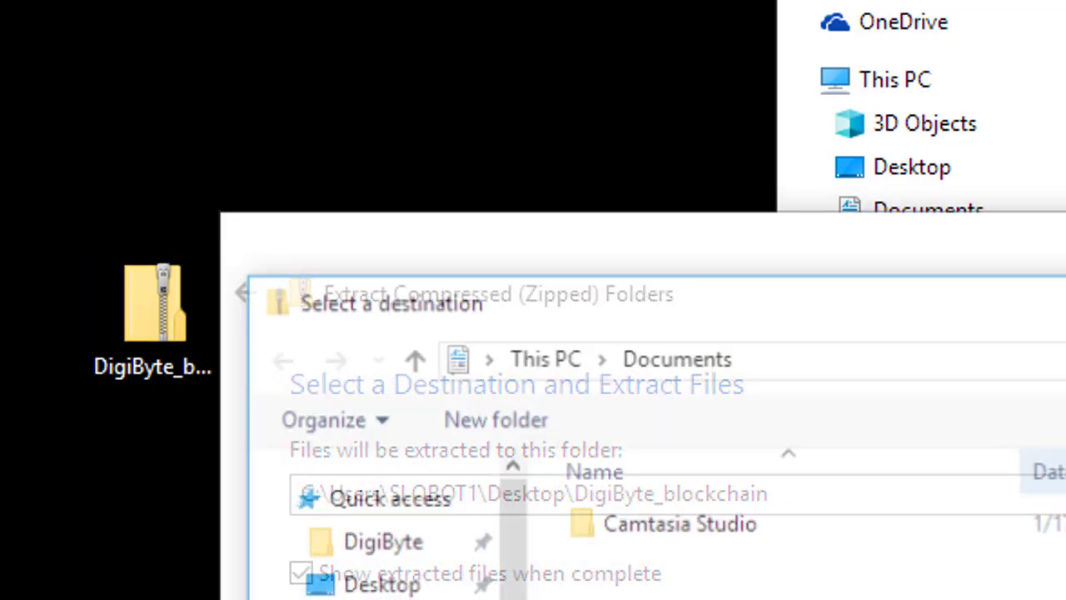
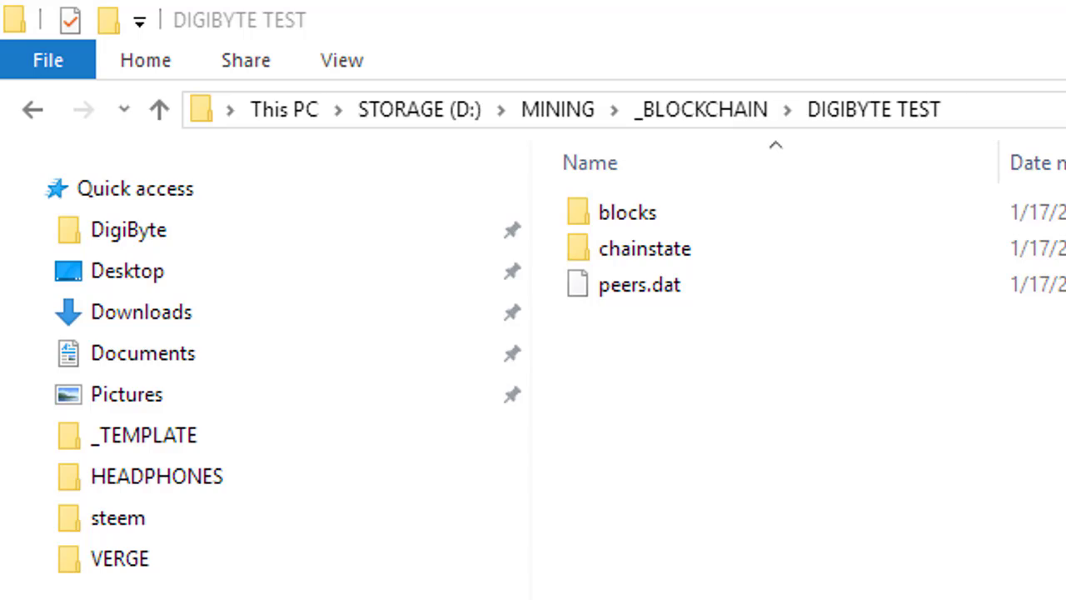
# Examine the files in the extracted blocks folder in DIGIBYTE TEST and check the folder's properties
pyautogui.doubleClick(629, 215)
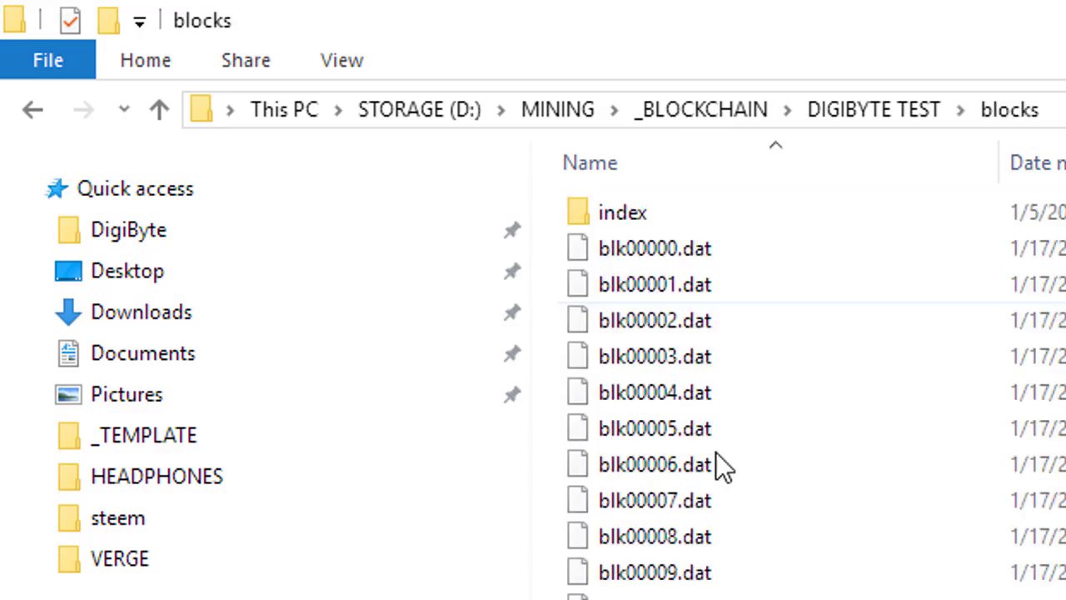
pyautogui.click(880, 109)
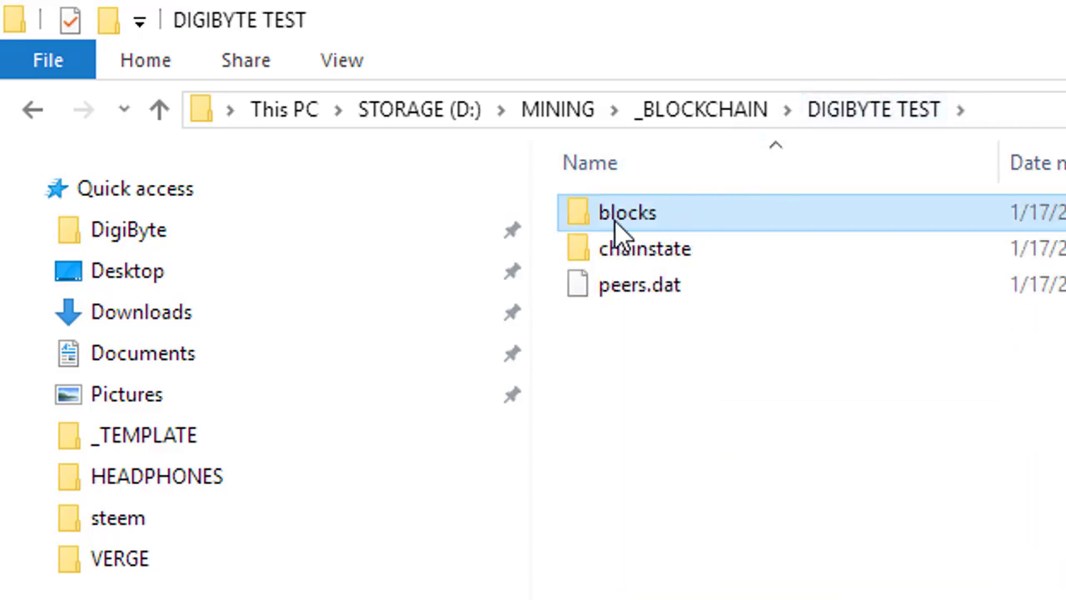
pyautogui.rightClick(618, 221)
pyautogui.click(750, 599)
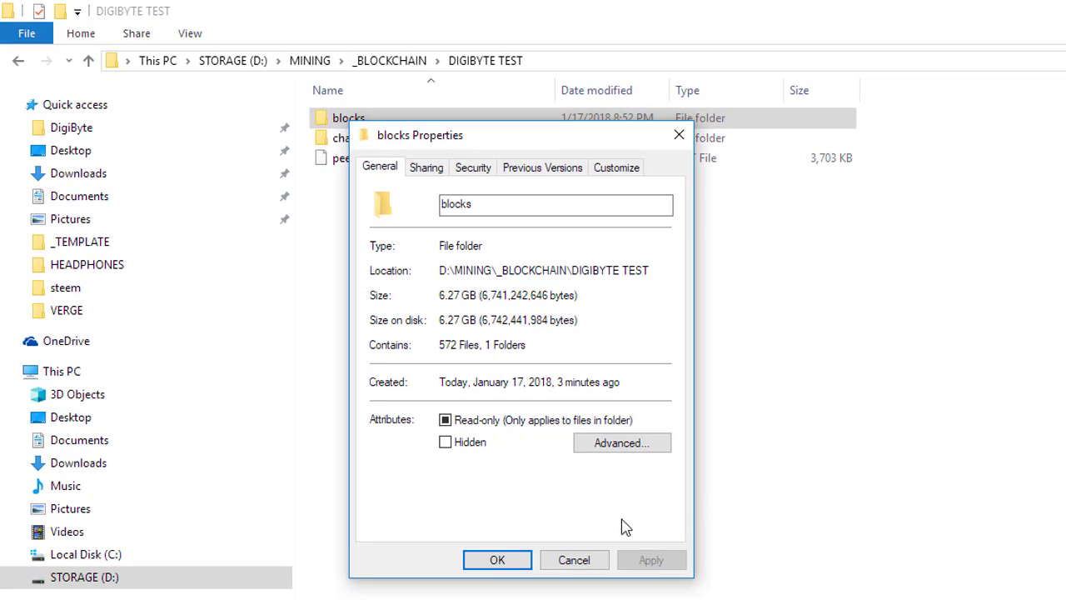
pyautogui.click(572, 561)
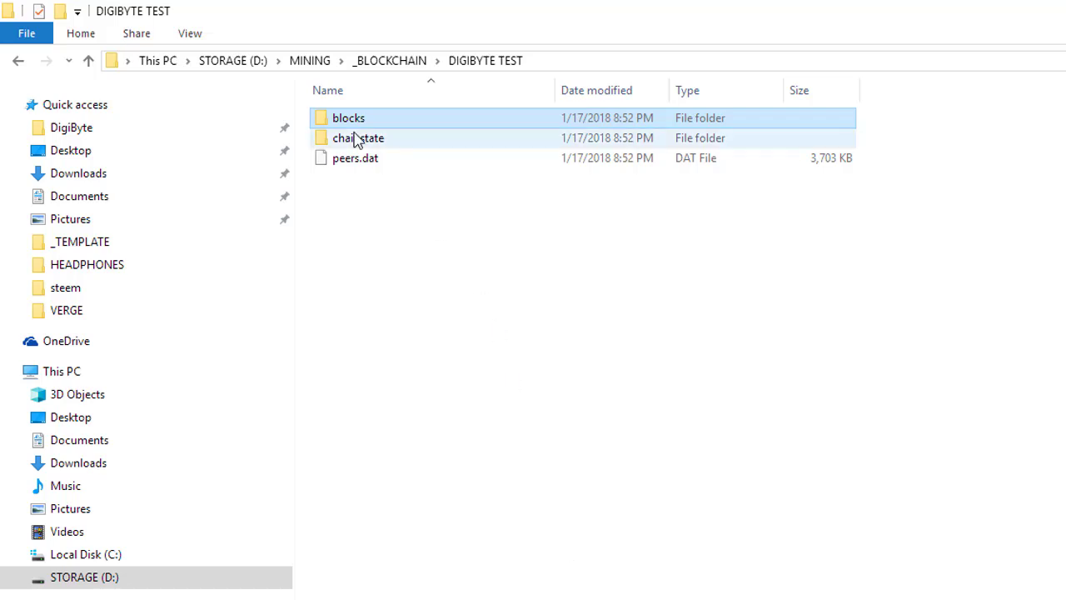